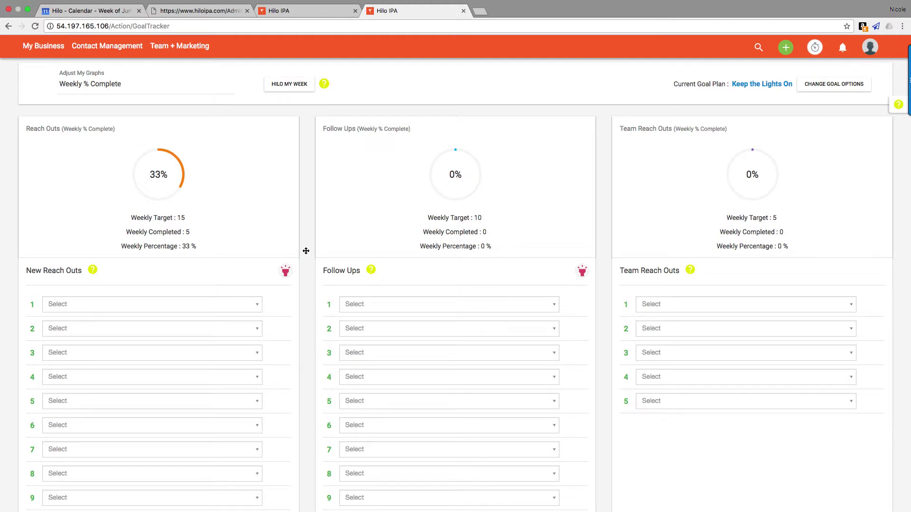
# - In the goal options, set the custom plan's weekly New Reach Outs to 10, and select the Keep the Lights On plan
pyautogui.click(826, 85)
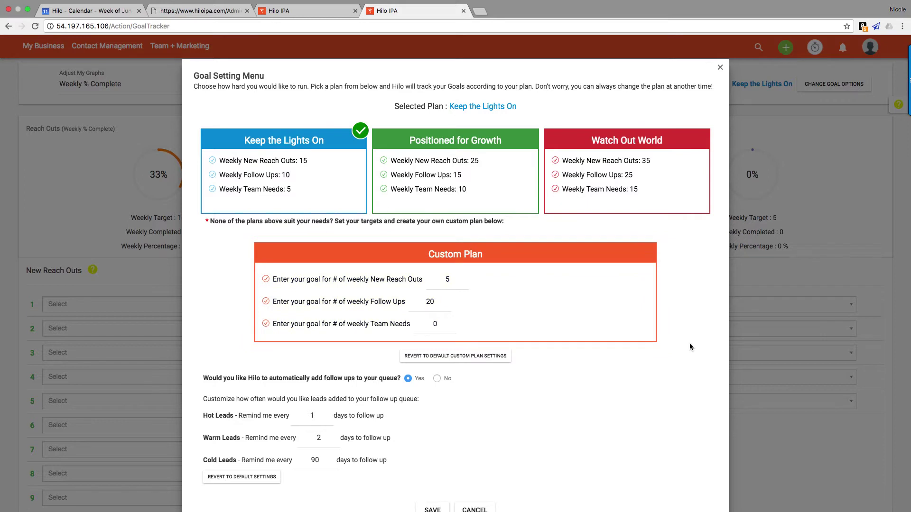
pyautogui.click(443, 279)
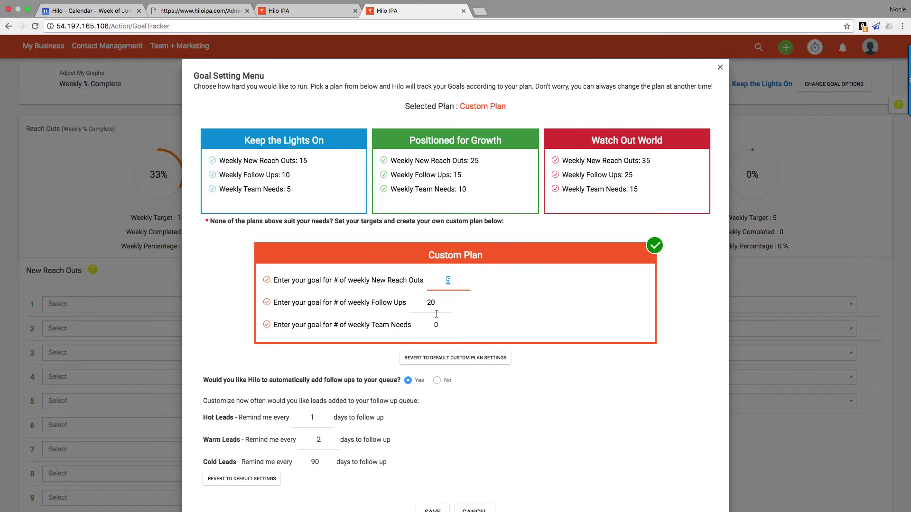
pyautogui.write('10')
pyautogui.click(336, 164)
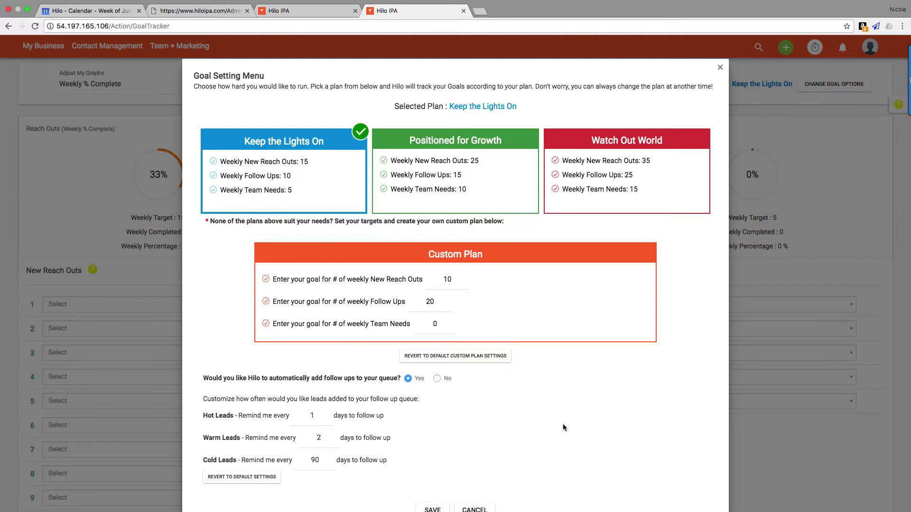
# - Set the follow-up reminders to every 30 days for hot leads and 60 days for warm leads, and save the goal settings
pyautogui.scroll(-2, 564, 428)
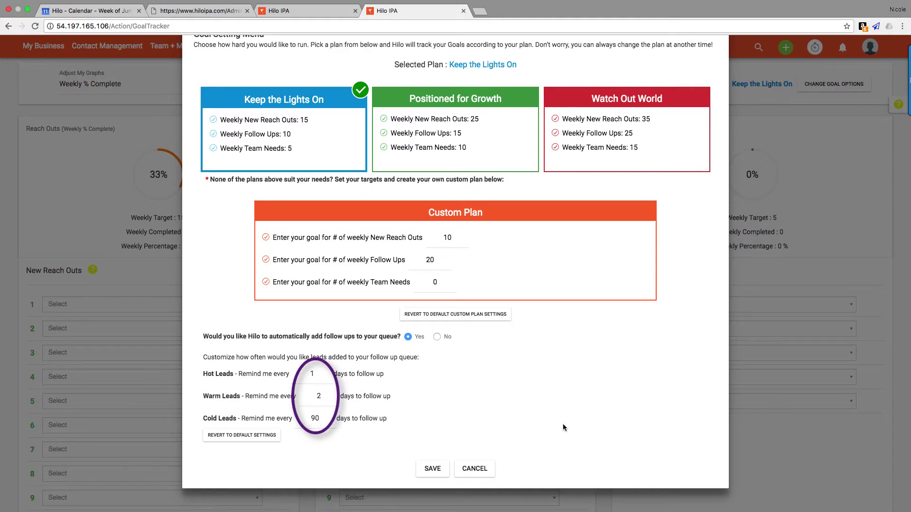
pyautogui.doubleClick(318, 375)
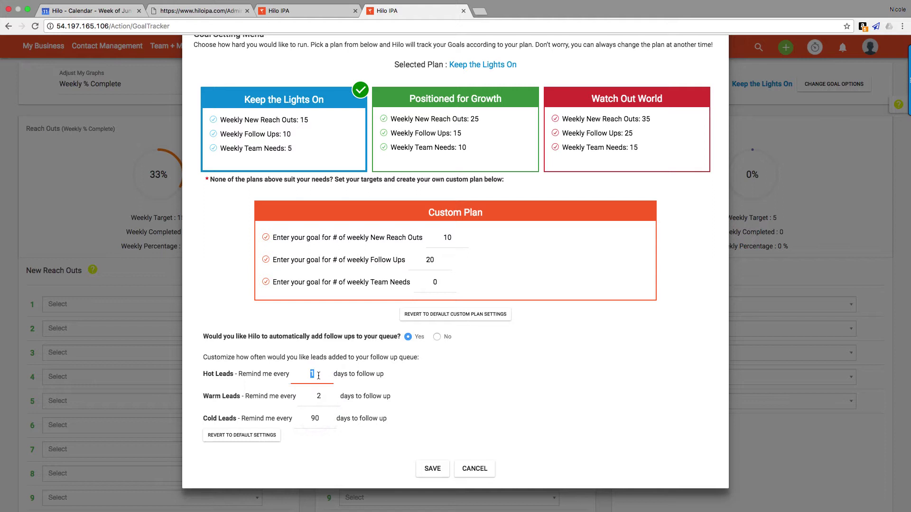
pyautogui.write('30')
pyautogui.press('Tab')
pyautogui.write('60')
pyautogui.click(454, 398)
pyautogui.click(437, 472)
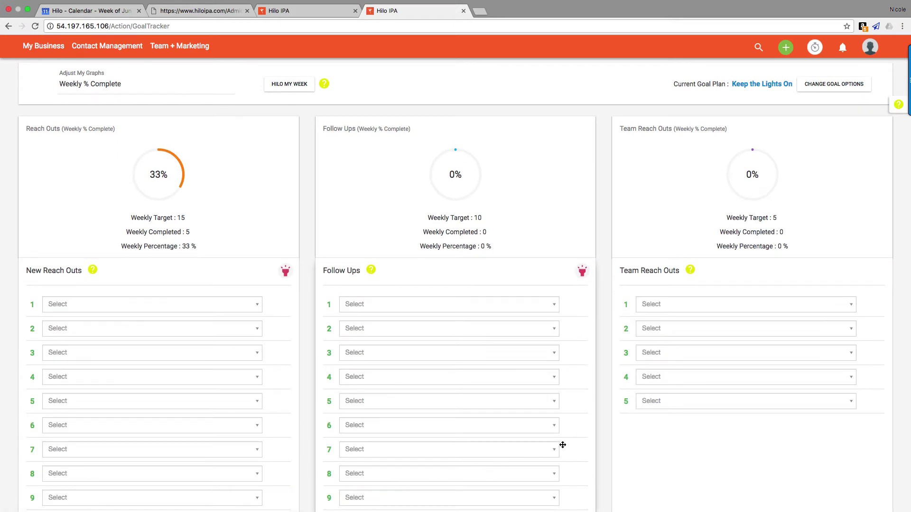
# - Fill the first New Reach Outs slot with the second contact matching "t"
pyautogui.scroll(-2, 562, 445)
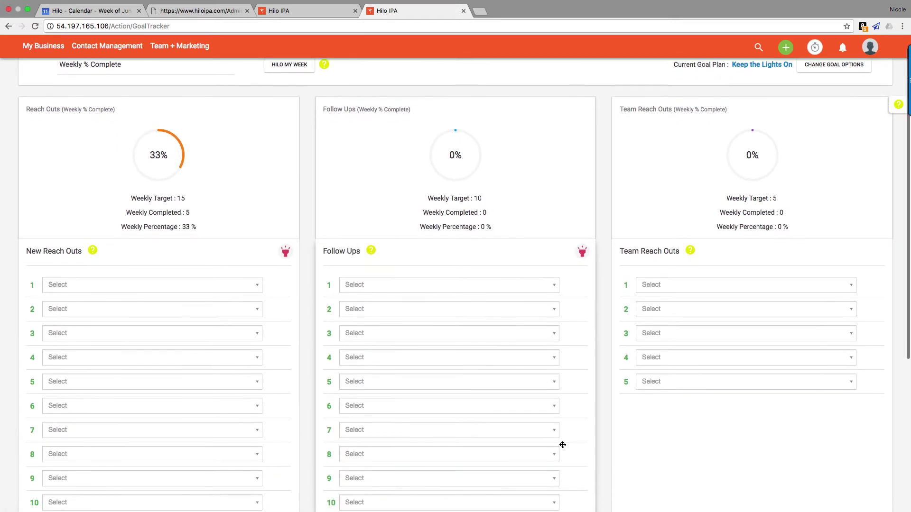
pyautogui.scroll(2, 562, 445)
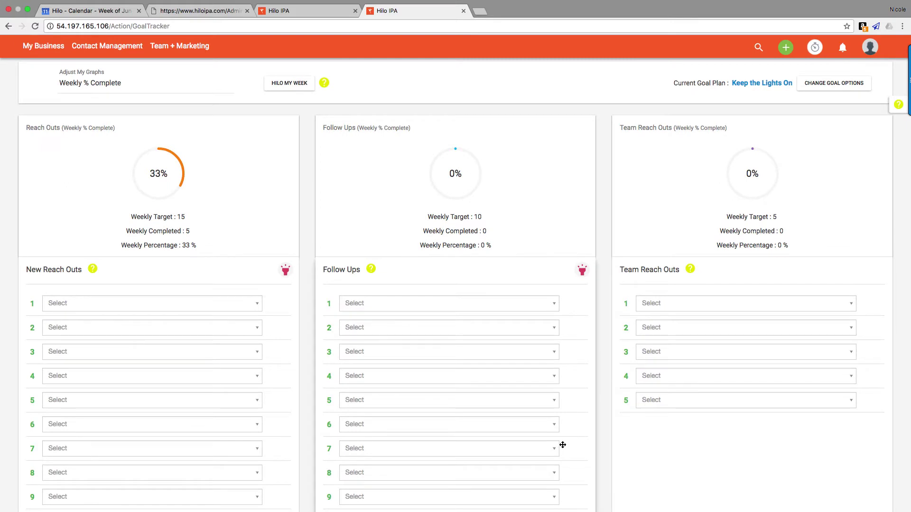
pyautogui.scroll(-5, 563, 445)
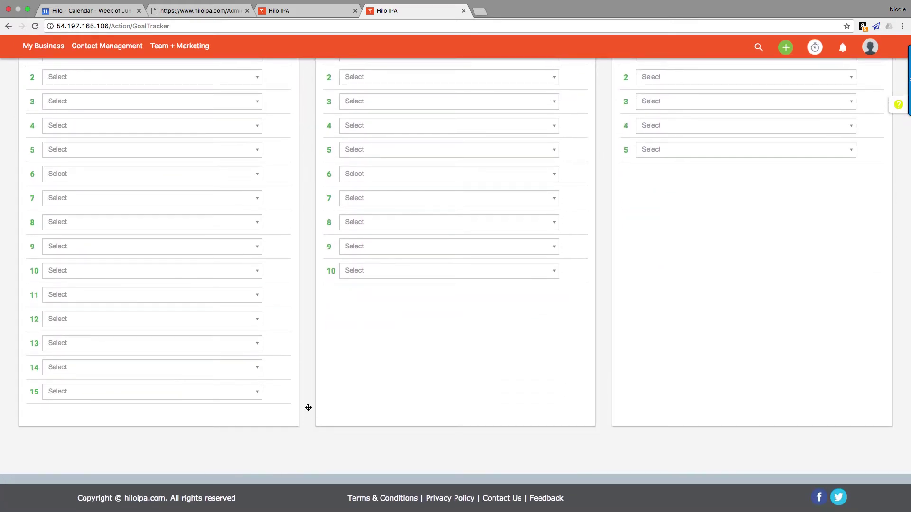
pyautogui.scroll(2, 310, 329)
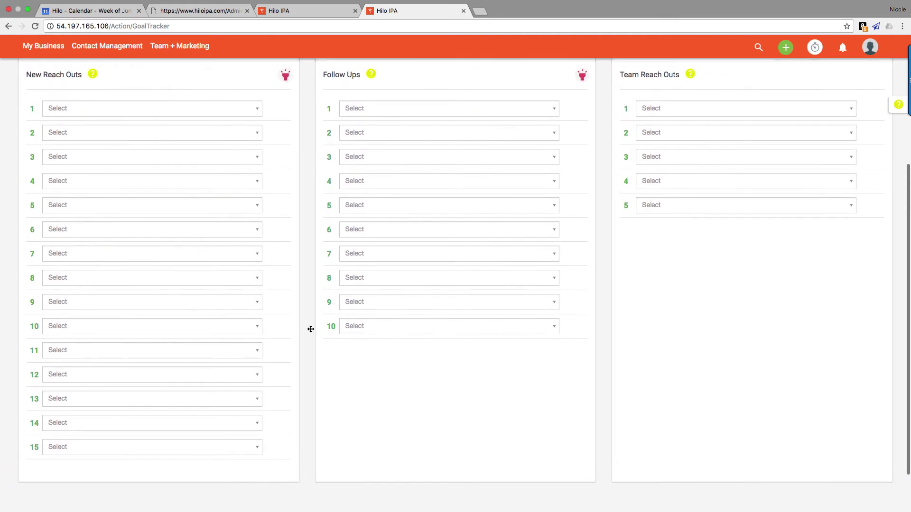
pyautogui.scroll(5, 311, 329)
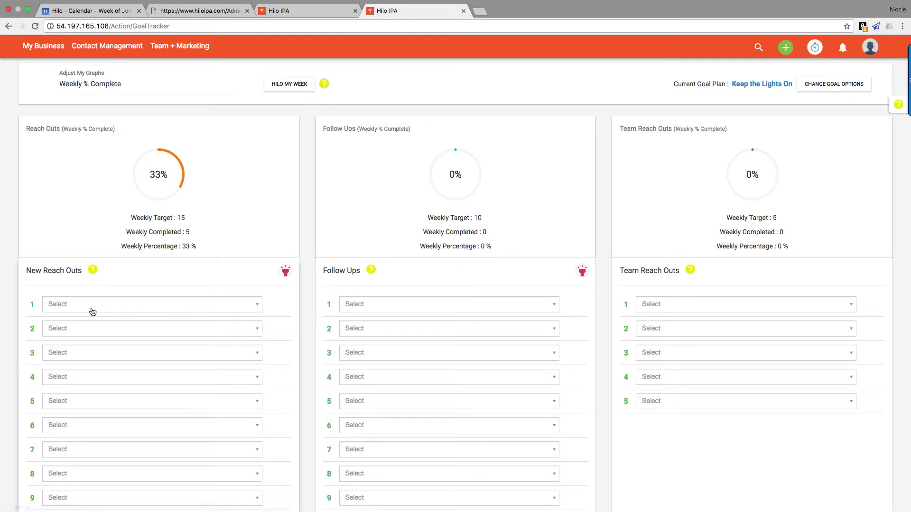
pyautogui.click(66, 304)
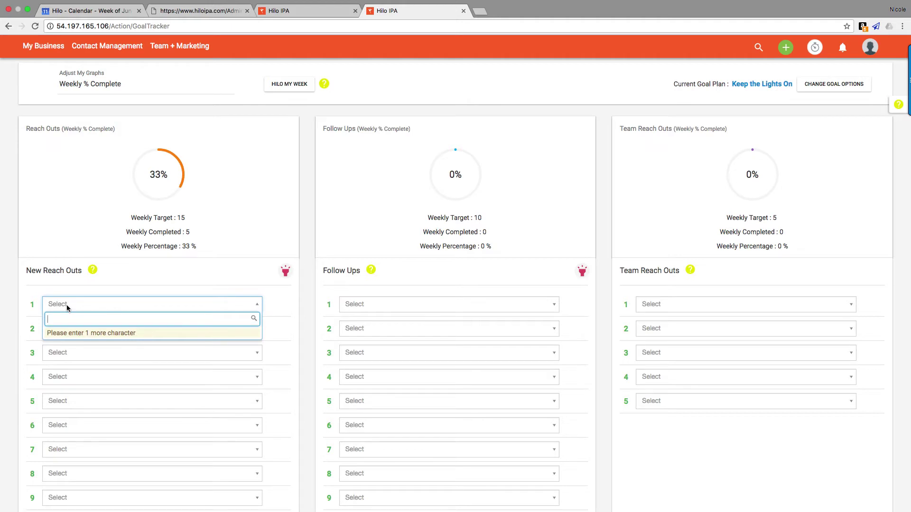
pyautogui.write('t')
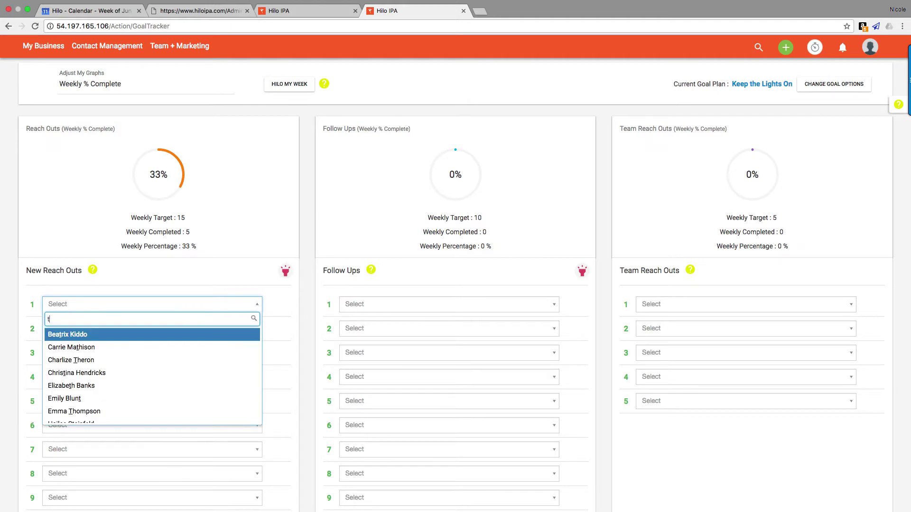
pyautogui.press('Down')
pyautogui.press('Return')
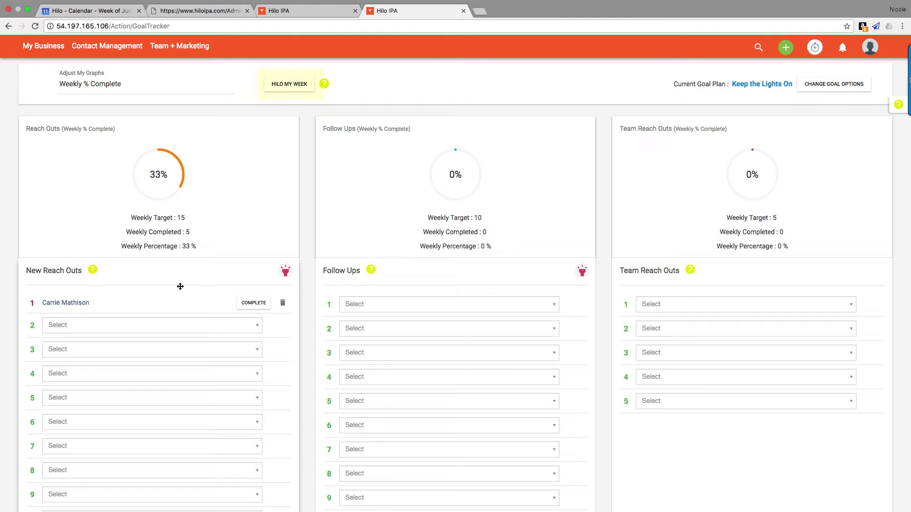
# - Fill the remaining reach out, follow up and team reach out slots automatically with Hilo My Week
pyautogui.click(294, 87)
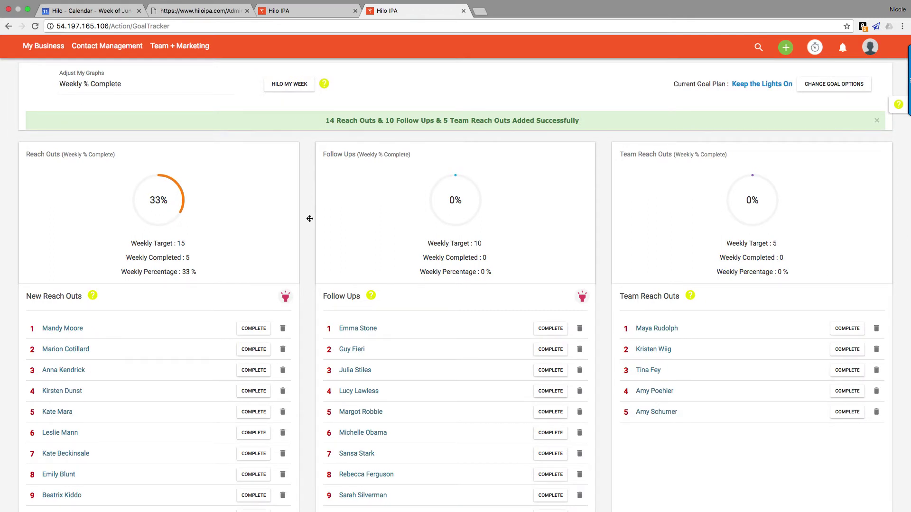
pyautogui.scroll(-1, 310, 218)
pyautogui.scroll(-2, 310, 218)
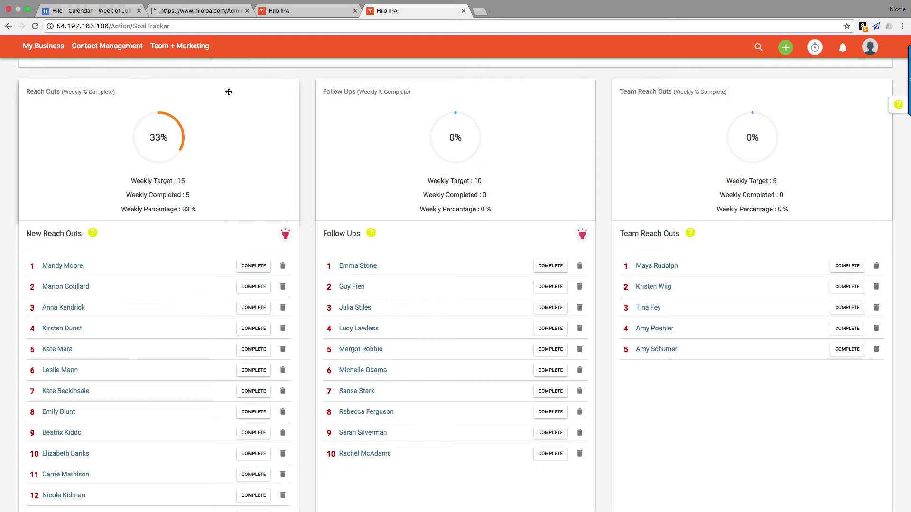
pyautogui.moveTo(188, 53)
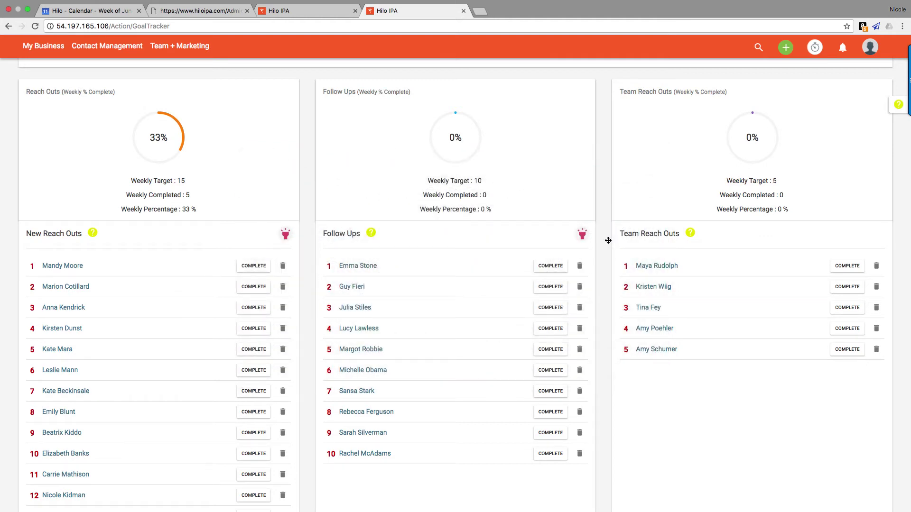
# - Start completing the first new reach out with lead temp Warm, pipeline position All Info Sent and reach out type Text
pyautogui.scroll(-1, 607, 240)
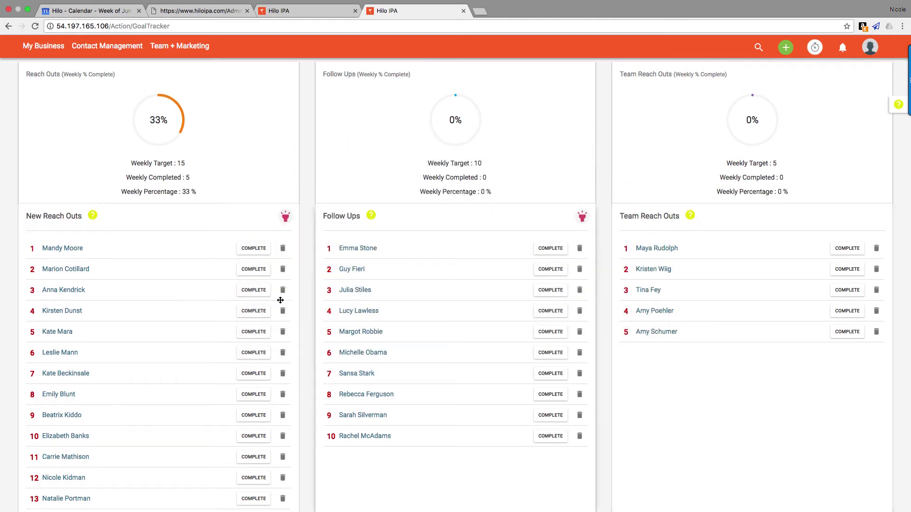
pyautogui.click(258, 253)
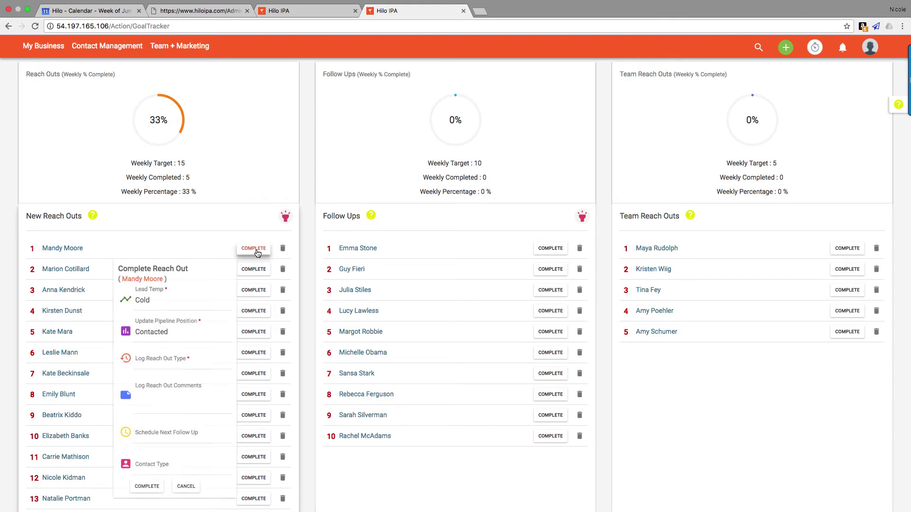
pyautogui.scroll(-1, 257, 253)
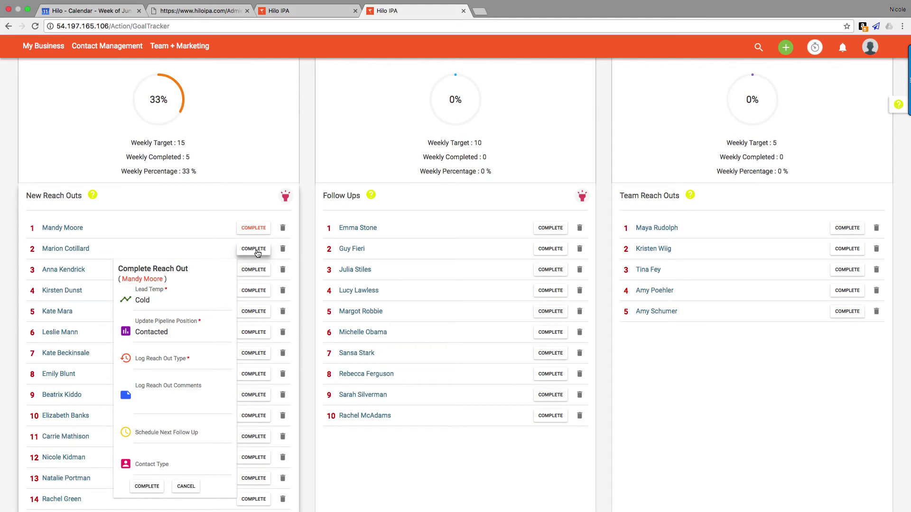
pyautogui.click(153, 304)
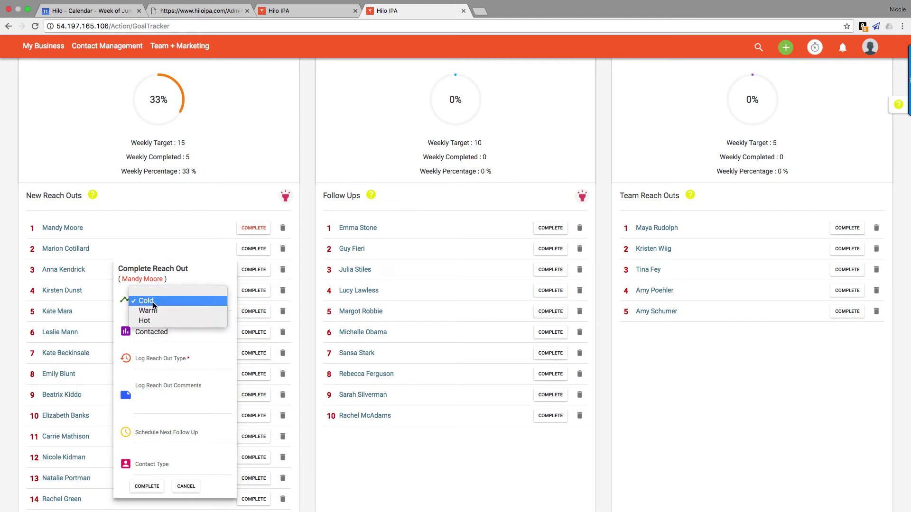
pyautogui.click(153, 313)
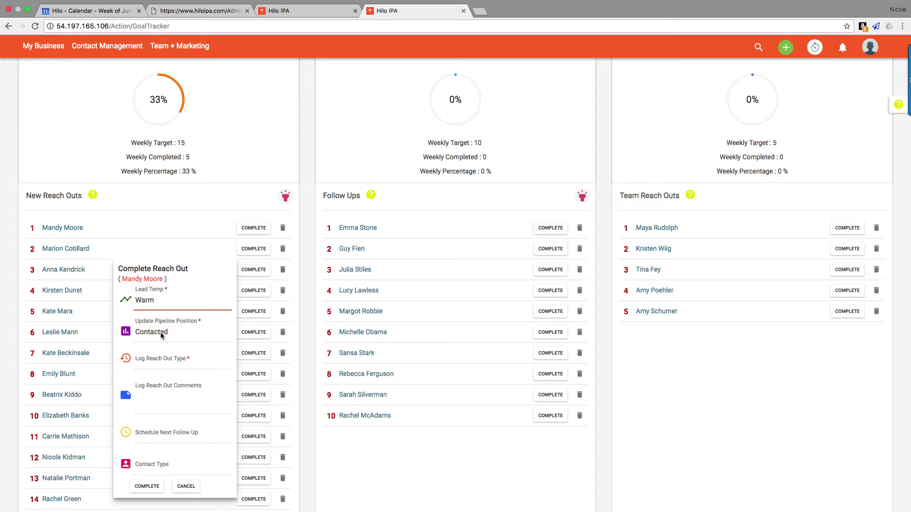
pyautogui.click(158, 334)
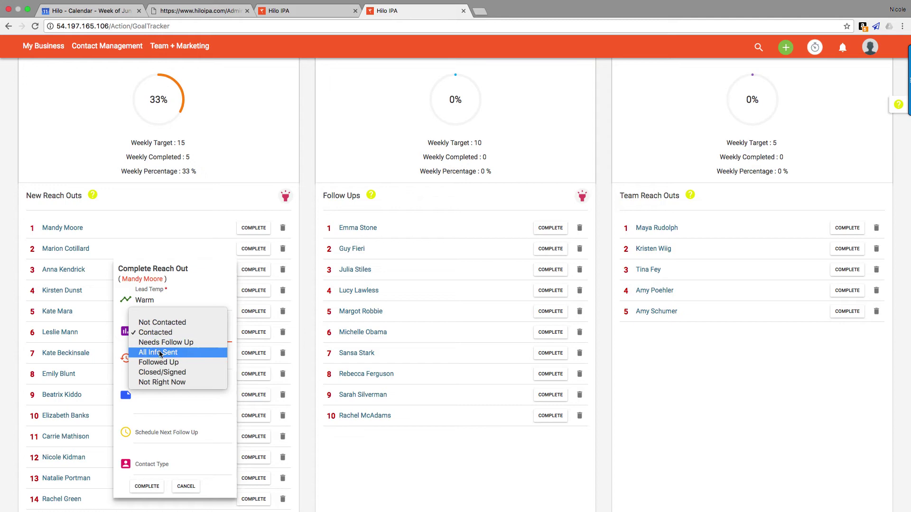
pyautogui.click(160, 354)
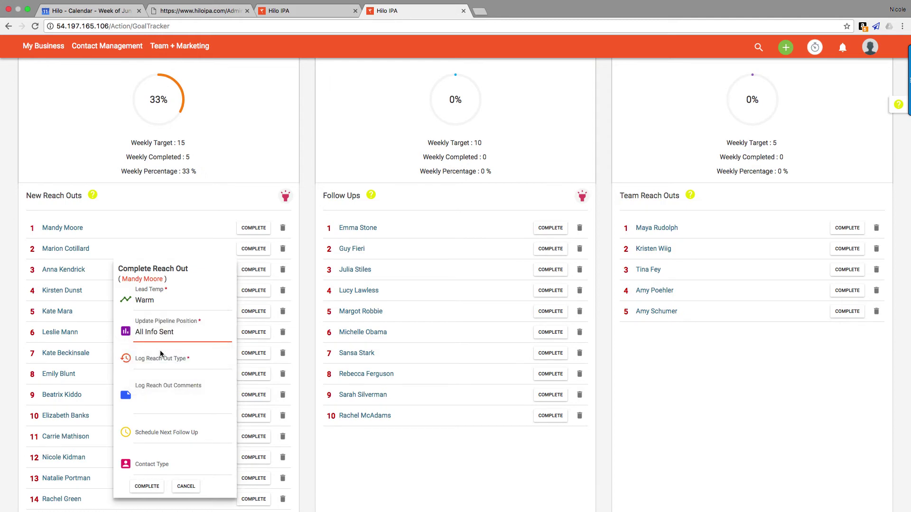
pyautogui.click(169, 363)
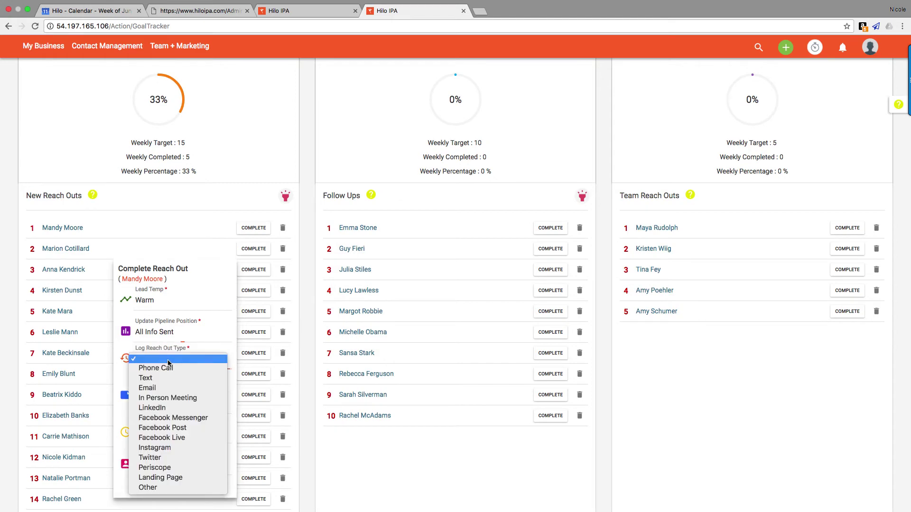
pyautogui.click(166, 379)
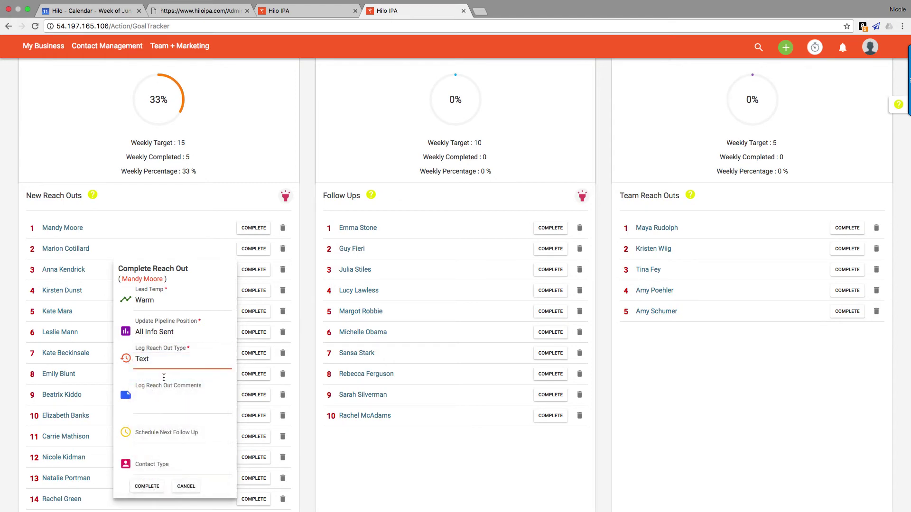
# - Add the reach out comment "Invite to coffee" and schedule the next follow up for 06/24/2017
pyautogui.click(161, 400)
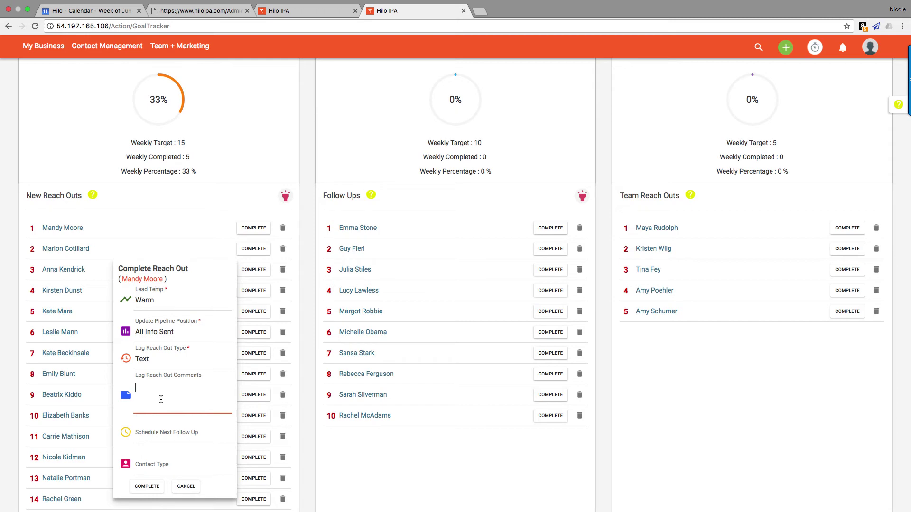
pyautogui.write('Invite to coffeee')
pyautogui.press('BackSpace')
pyautogui.click(189, 433)
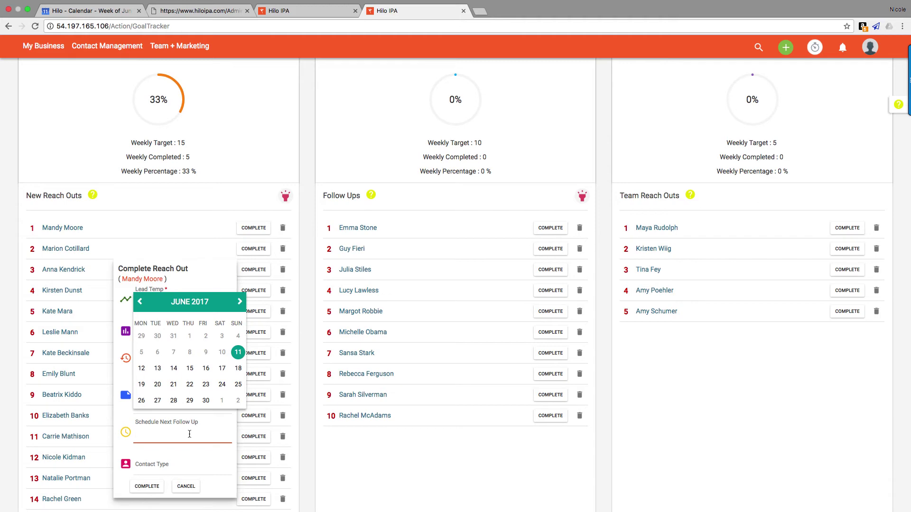
pyautogui.click(222, 385)
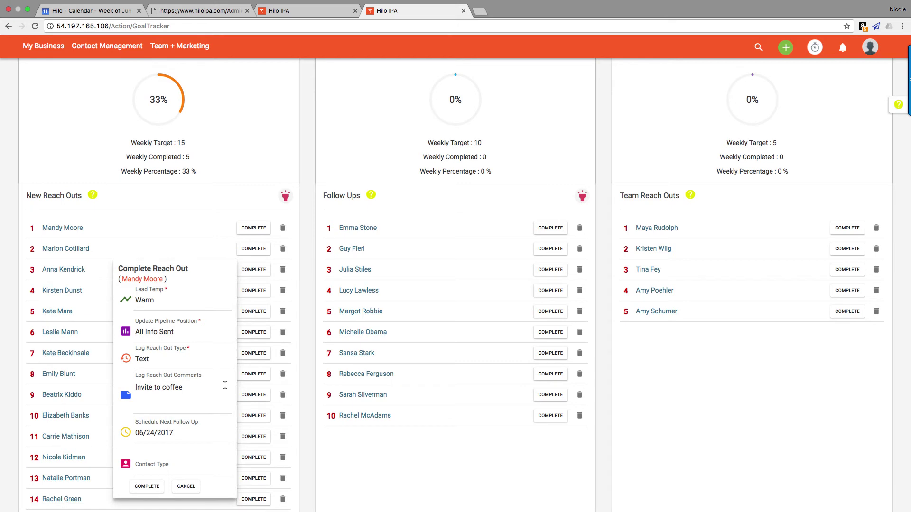
# - Choose Consultant Prospect as the contact type and submit the completed reach out
pyautogui.click(173, 466)
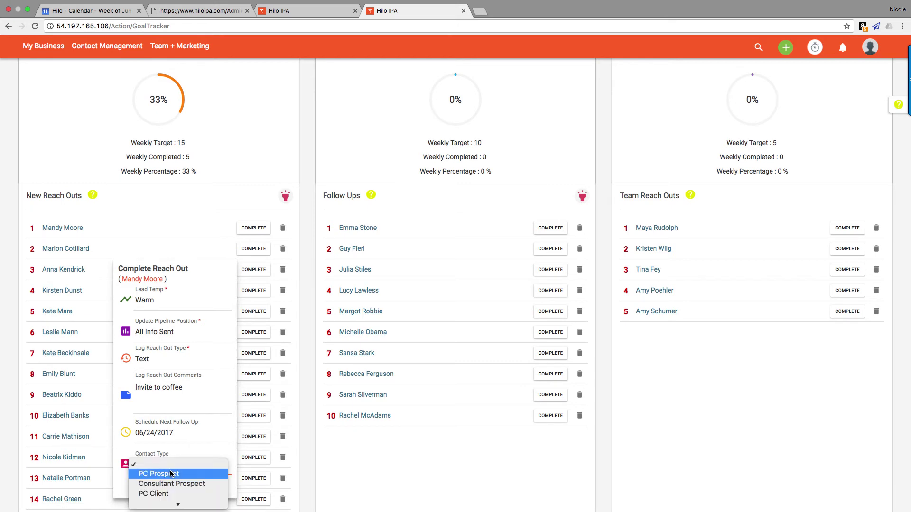
pyautogui.scroll(-2, 176, 483)
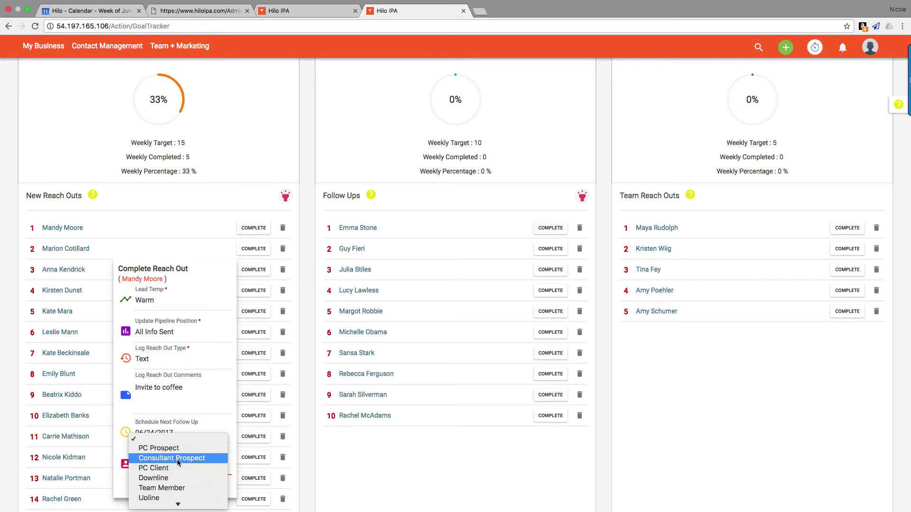
pyautogui.click(177, 459)
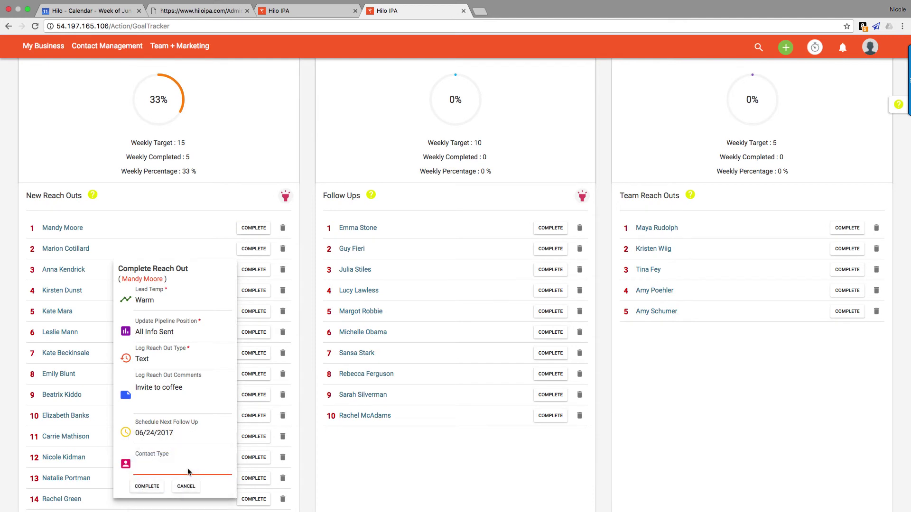
pyautogui.click(147, 487)
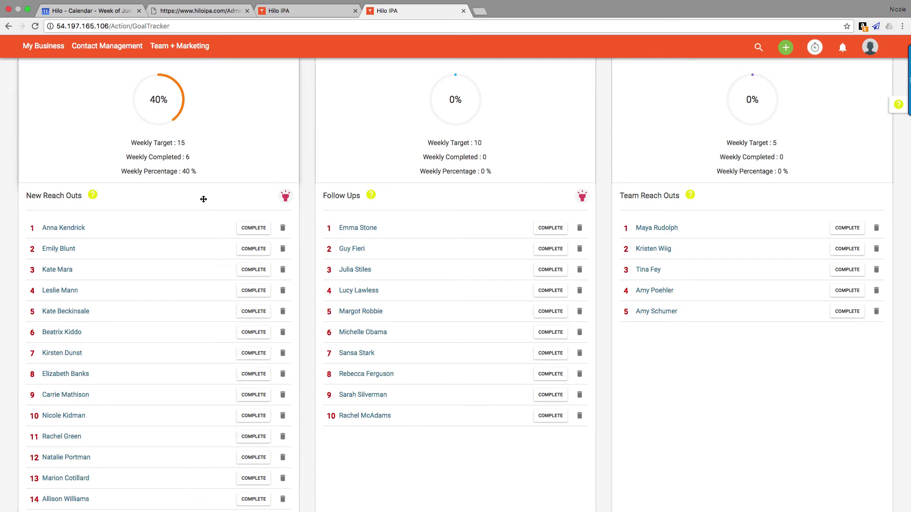
pyautogui.scroll(2, 203, 233)
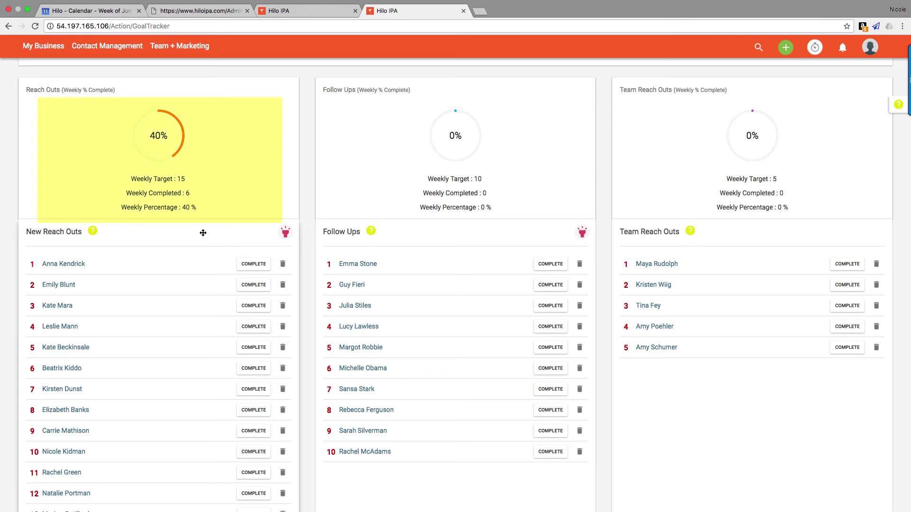
pyautogui.scroll(2, 203, 233)
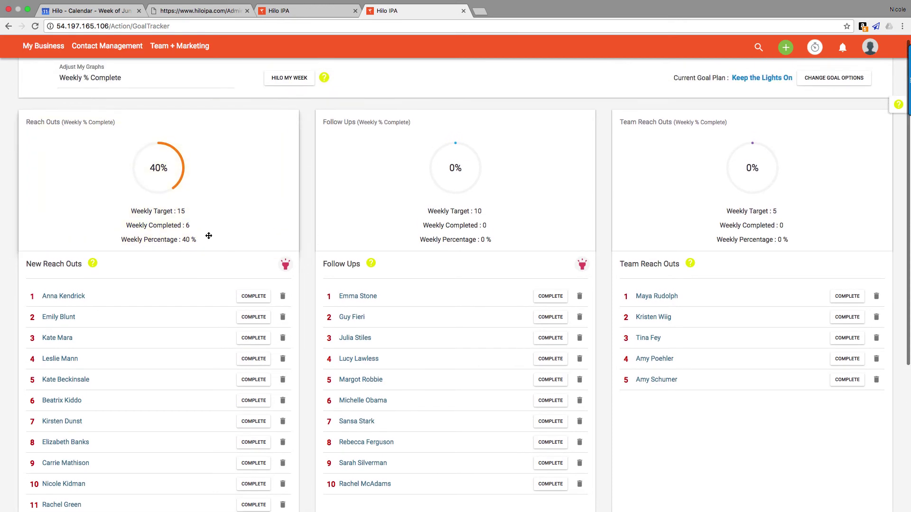
# - Switch the goal progress graphs to Daily % Complete and finally to Monthly % Complete
pyautogui.click(112, 75)
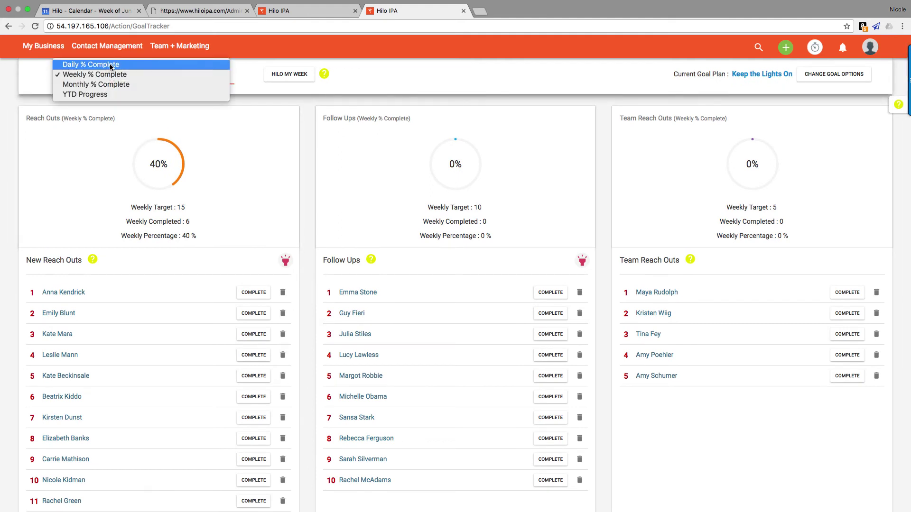
pyautogui.click(110, 66)
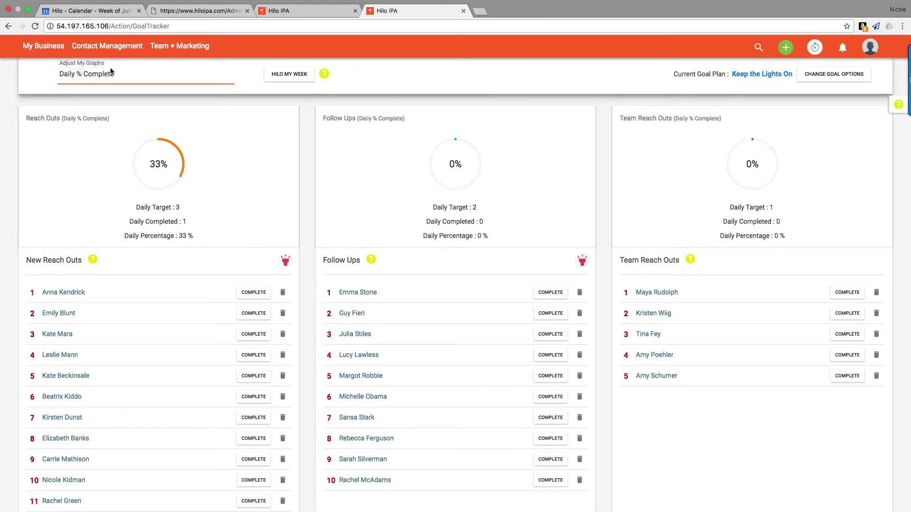
pyautogui.click(112, 74)
pyautogui.click(110, 95)
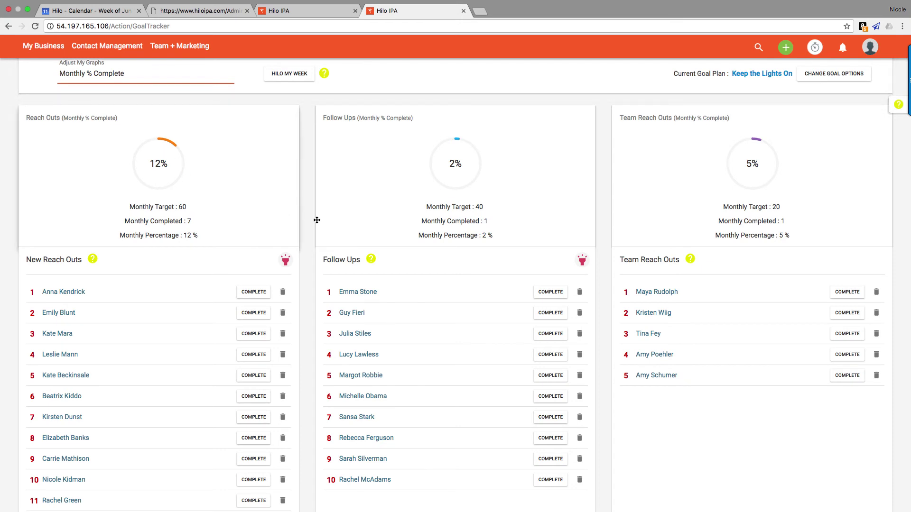
# - Review the list of future scheduled follow ups from start to end and close it
pyautogui.click(582, 263)
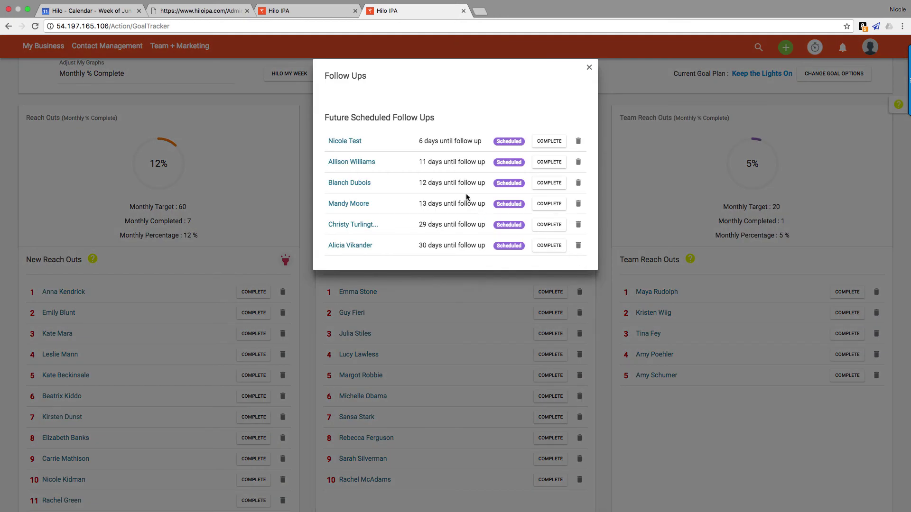
pyautogui.scroll(-2, 461, 205)
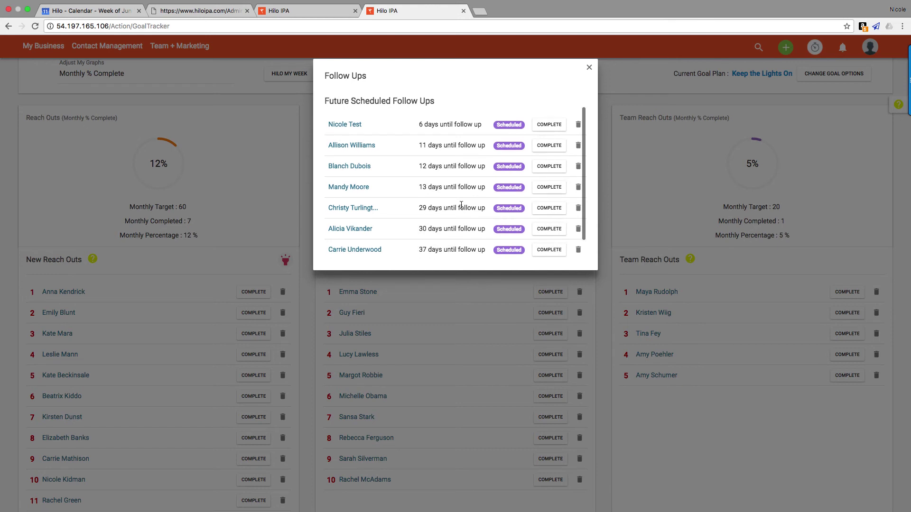
pyautogui.scroll(2, 461, 205)
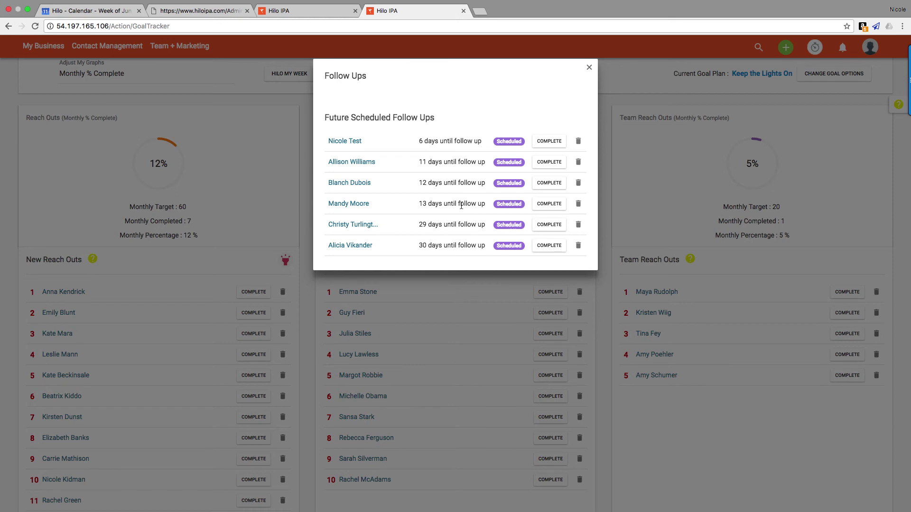
pyautogui.scroll(-3, 461, 205)
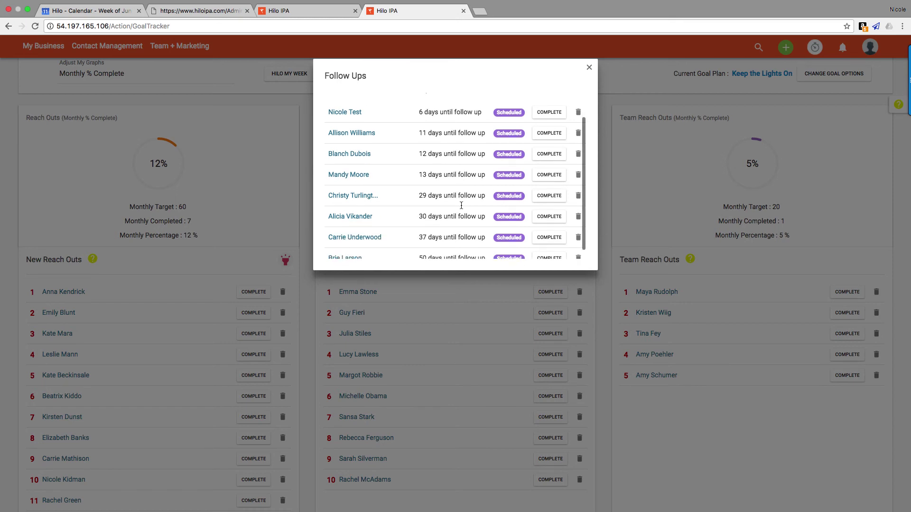
pyautogui.scroll(3, 461, 206)
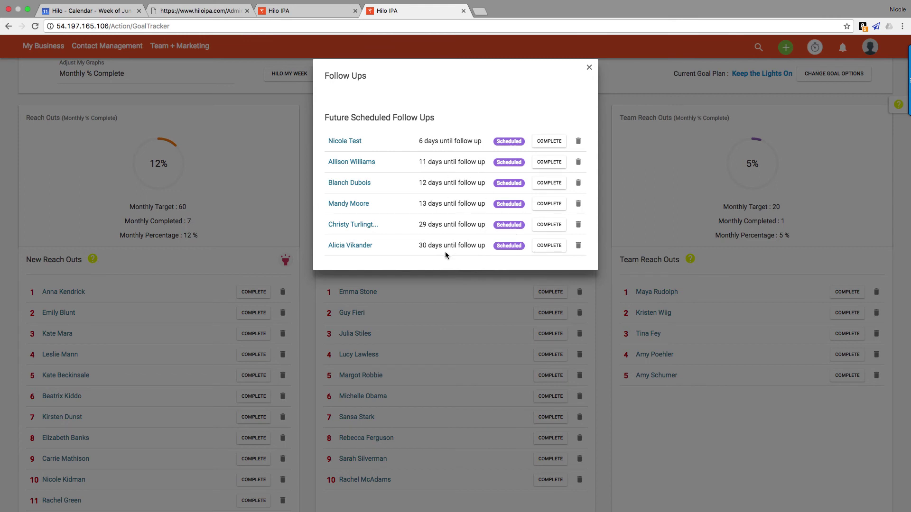
pyautogui.click(589, 69)
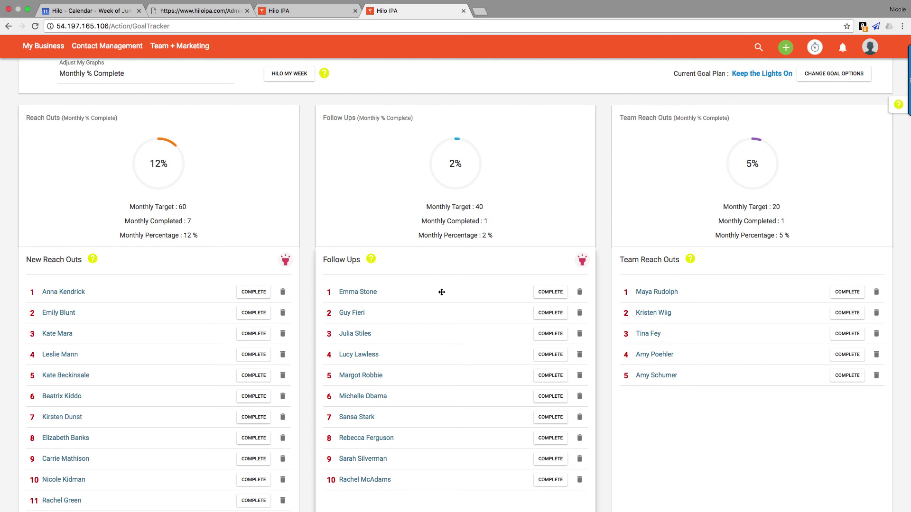
pyautogui.click(544, 293)
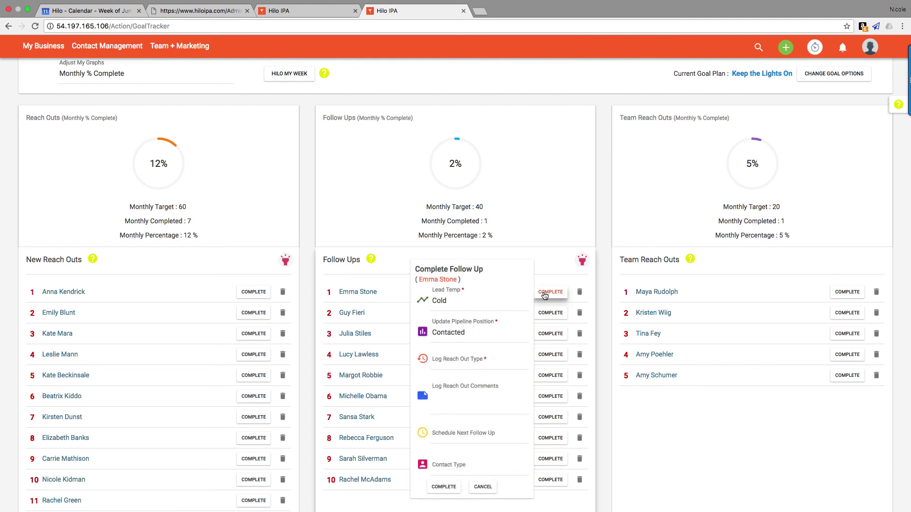
pyautogui.click(482, 487)
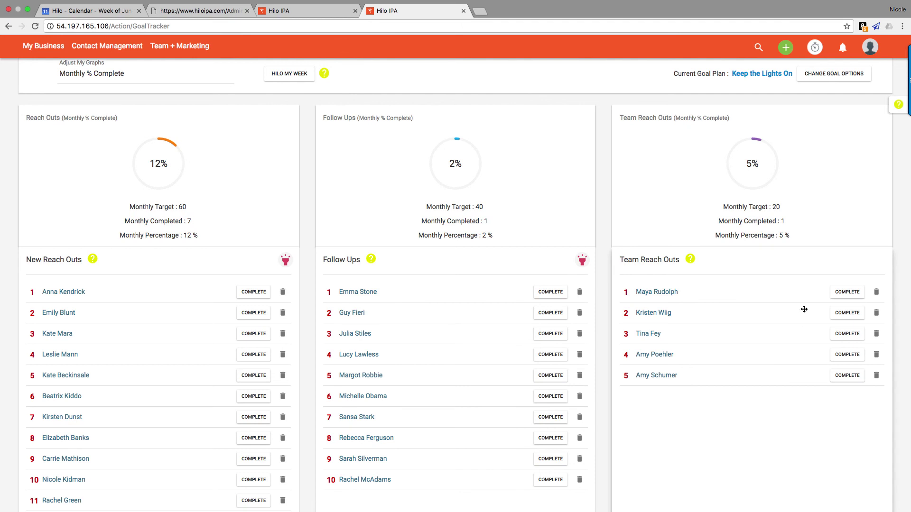
pyautogui.click(846, 297)
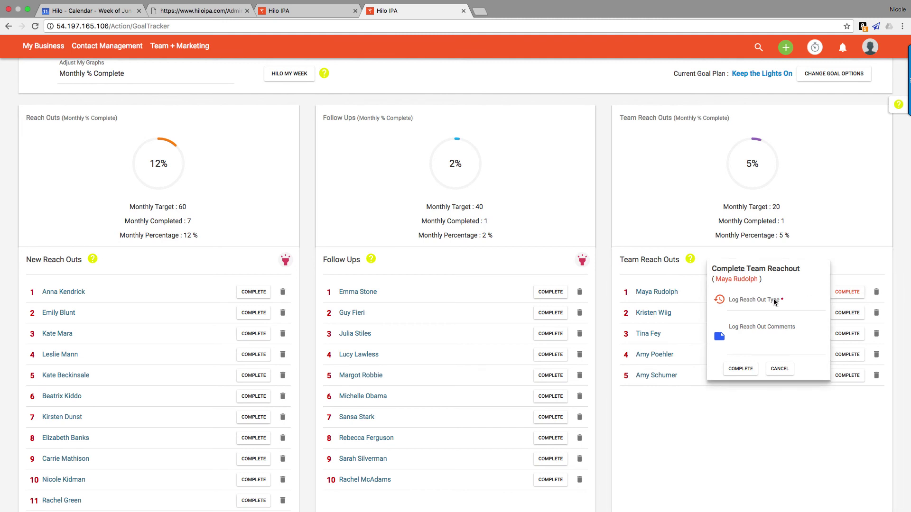
pyautogui.click(759, 301)
pyautogui.click(762, 320)
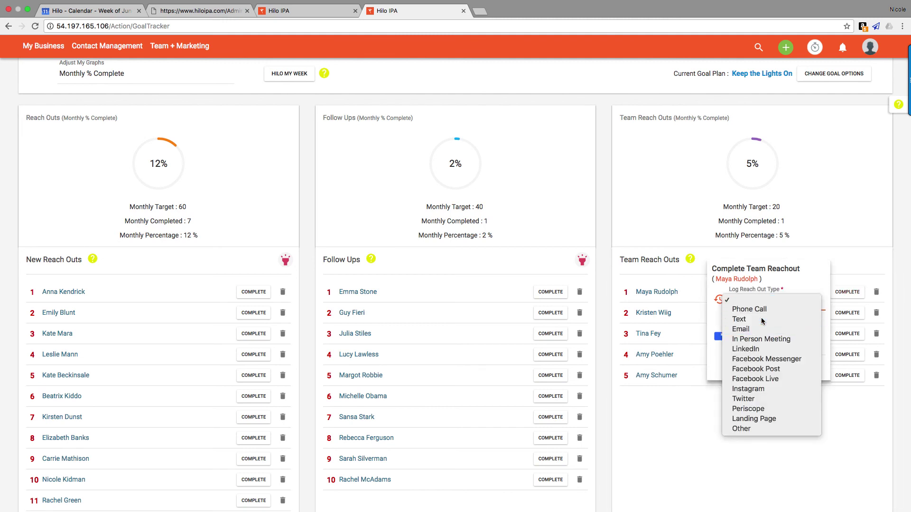
pyautogui.click(736, 341)
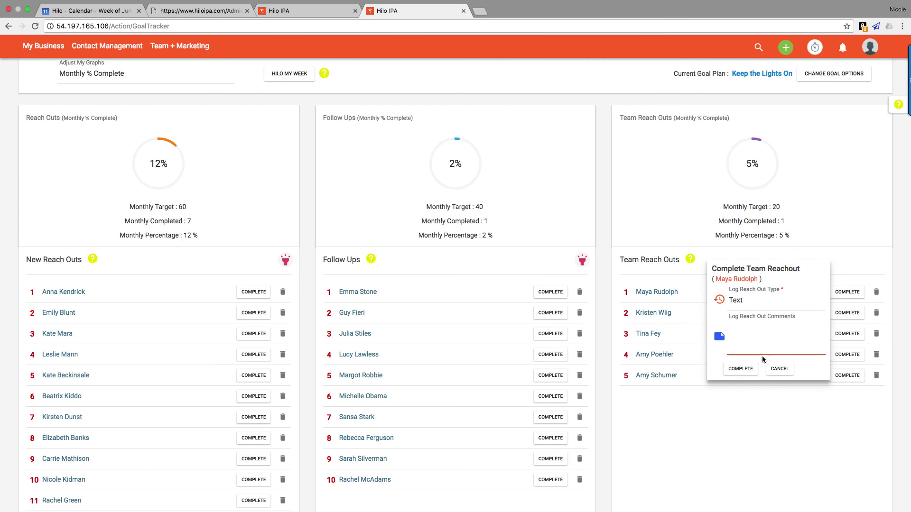
pyautogui.click(779, 368)
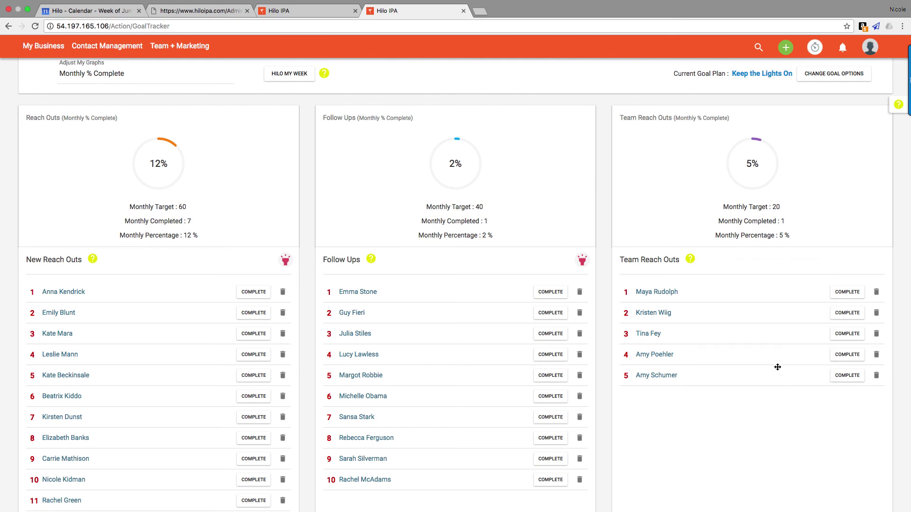
# - Bring up the overview of My Business tools
pyautogui.scroll(1, 605, 314)
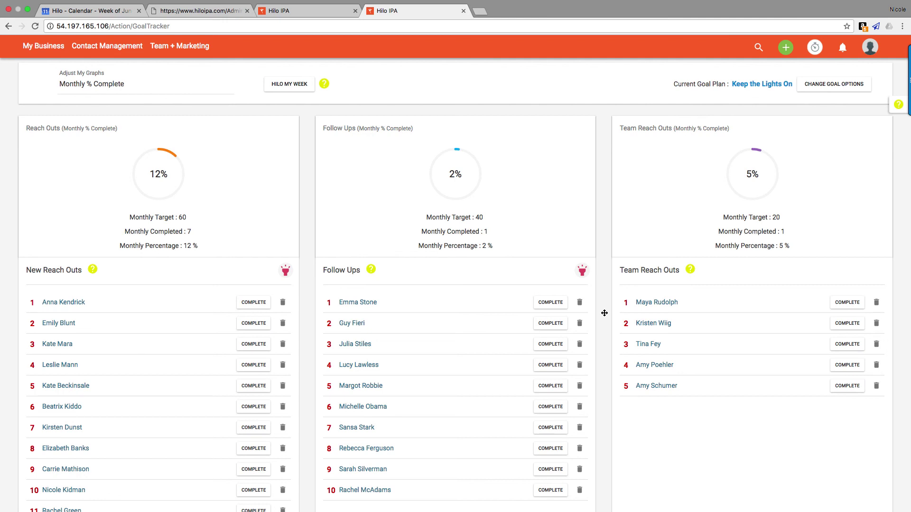
pyautogui.moveTo(48, 52)
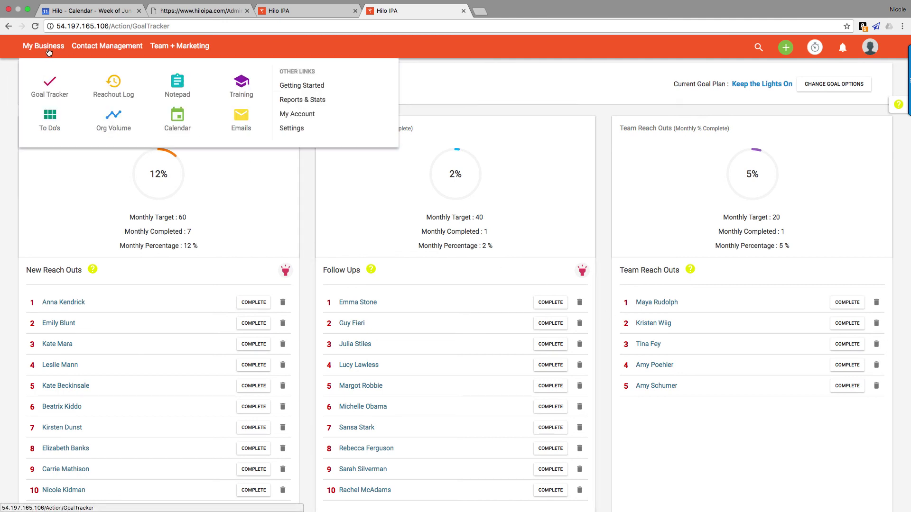